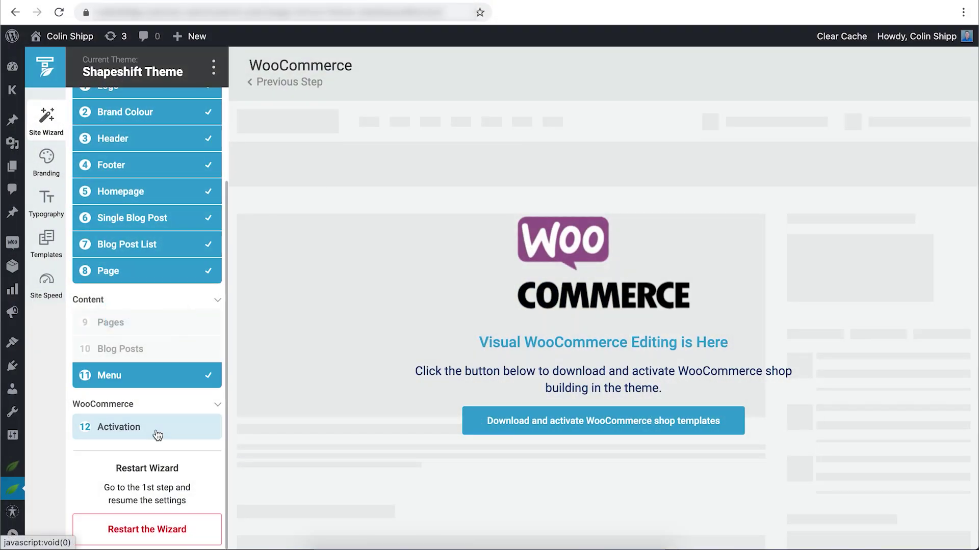
Download and activate the WooCommerce shop templates so the Shop 01 shop page appears.
{"action": "left_click", "coordinate": [520, 424]}
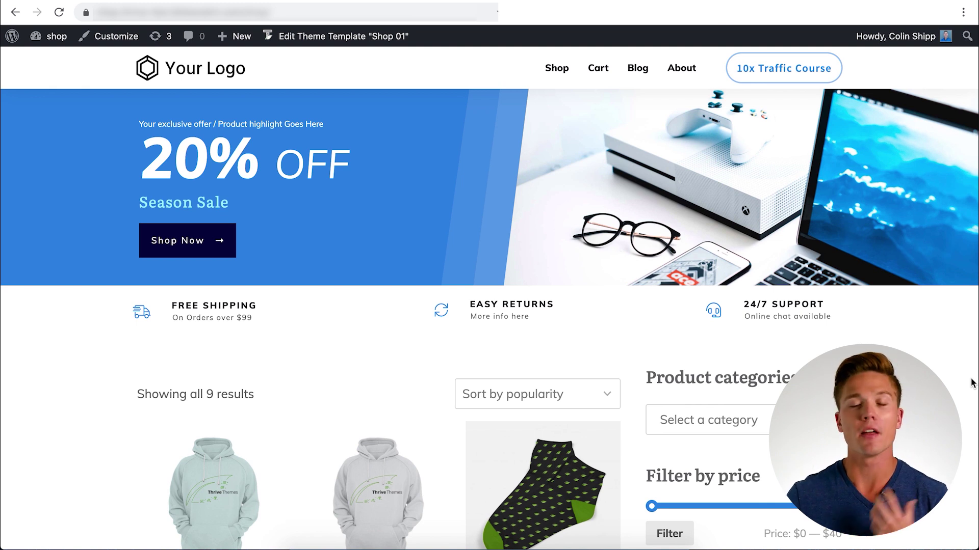
{"action": "scroll", "coordinate": [742, 210], "scroll_direction": "down", "scroll_amount": 2}
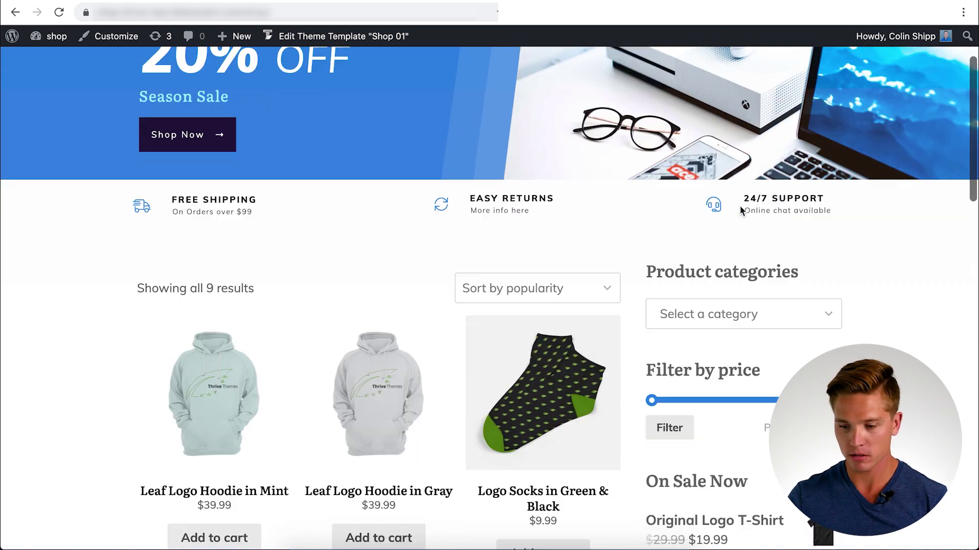
{"action": "scroll", "coordinate": [742, 206], "scroll_direction": "down", "scroll_amount": 1}
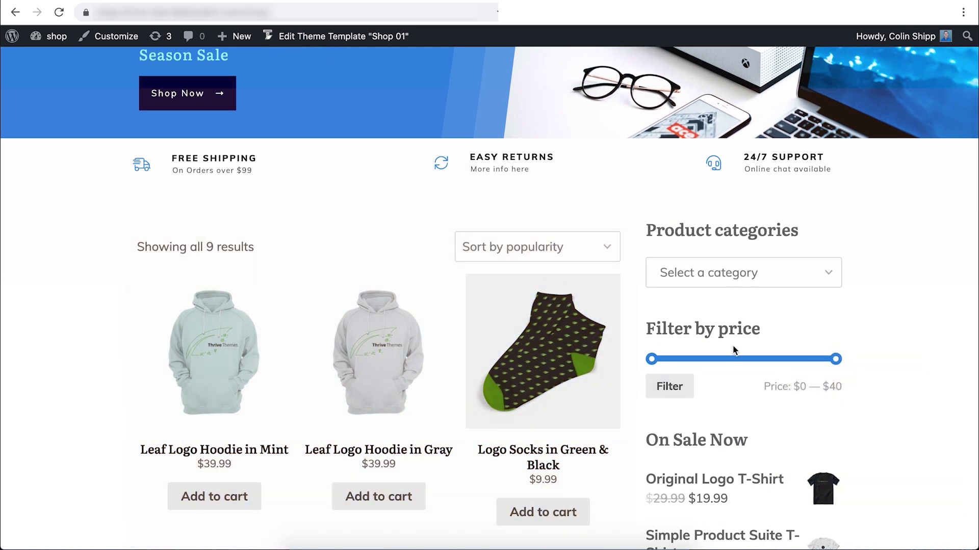
{"action": "scroll", "coordinate": [734, 349], "scroll_direction": "down", "scroll_amount": 15}
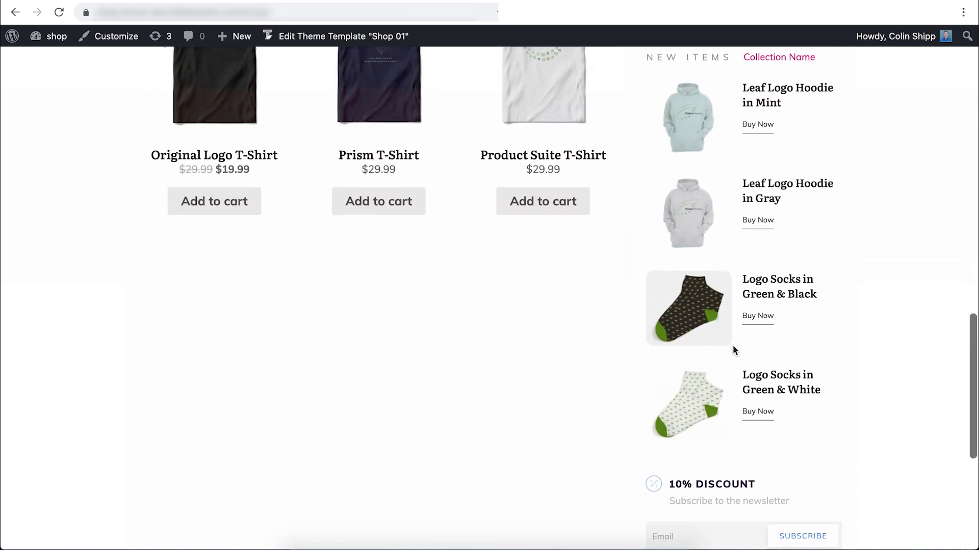
{"action": "scroll", "coordinate": [732, 350], "scroll_direction": "down", "scroll_amount": 6}
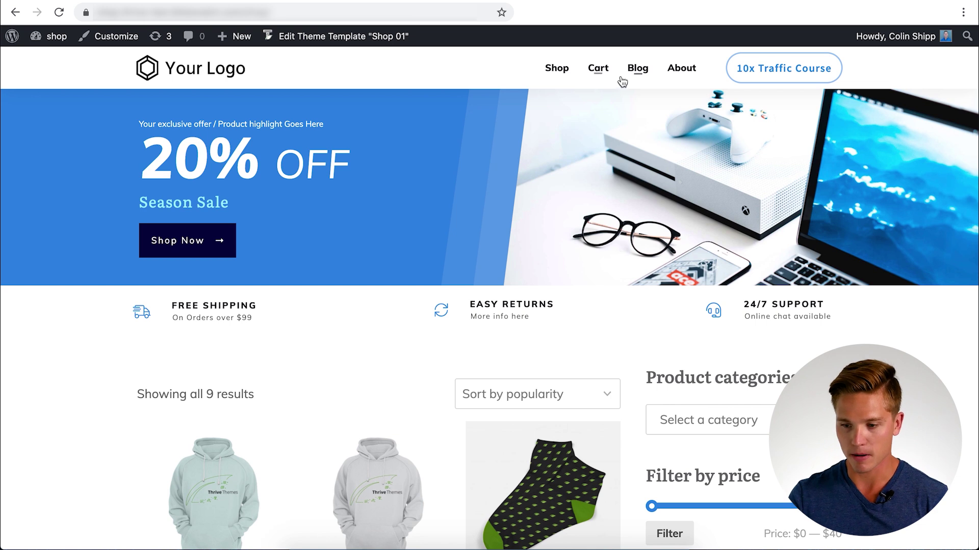
{"action": "left_click", "coordinate": [173, 74]}
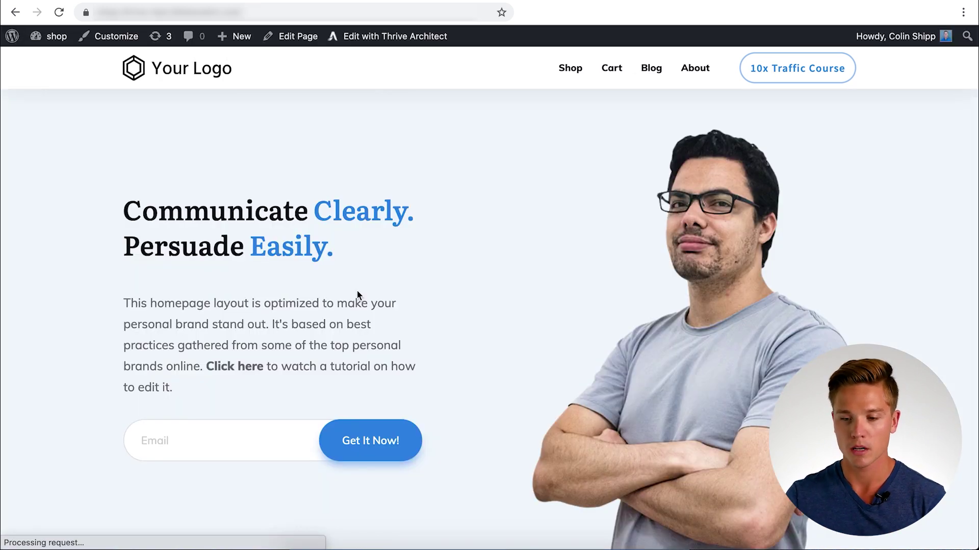
{"action": "scroll", "coordinate": [468, 329], "scroll_direction": "down", "scroll_amount": 3}
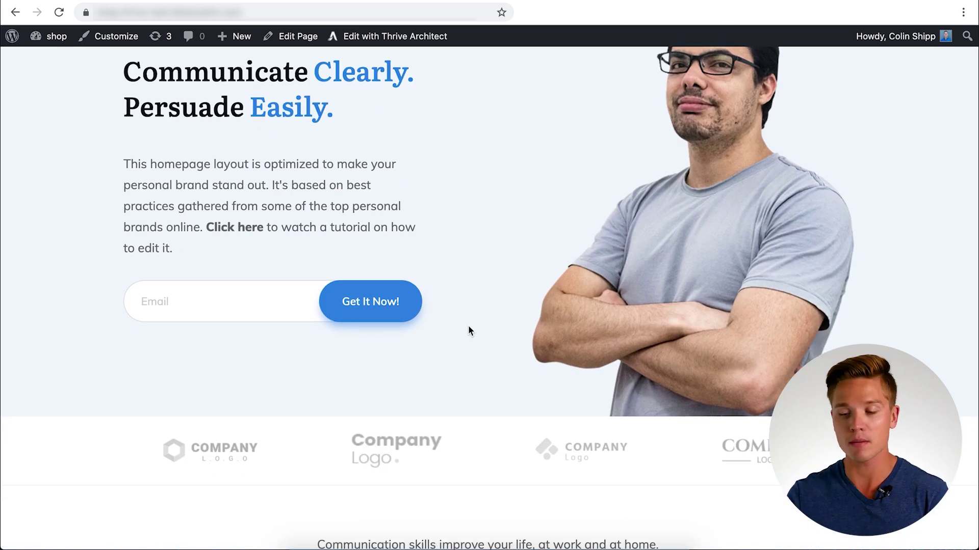
{"action": "scroll", "coordinate": [468, 326], "scroll_direction": "up", "scroll_amount": 3}
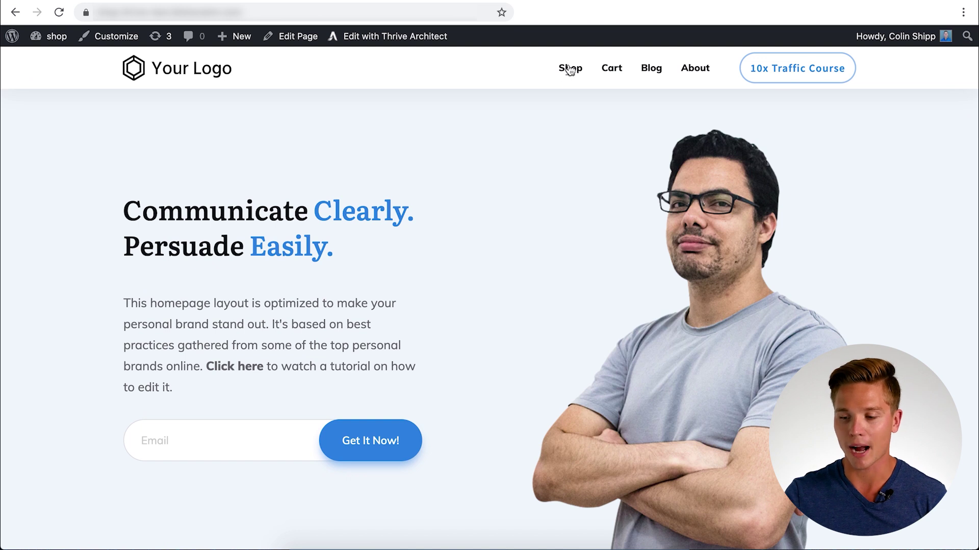
{"action": "left_click", "coordinate": [570, 71]}
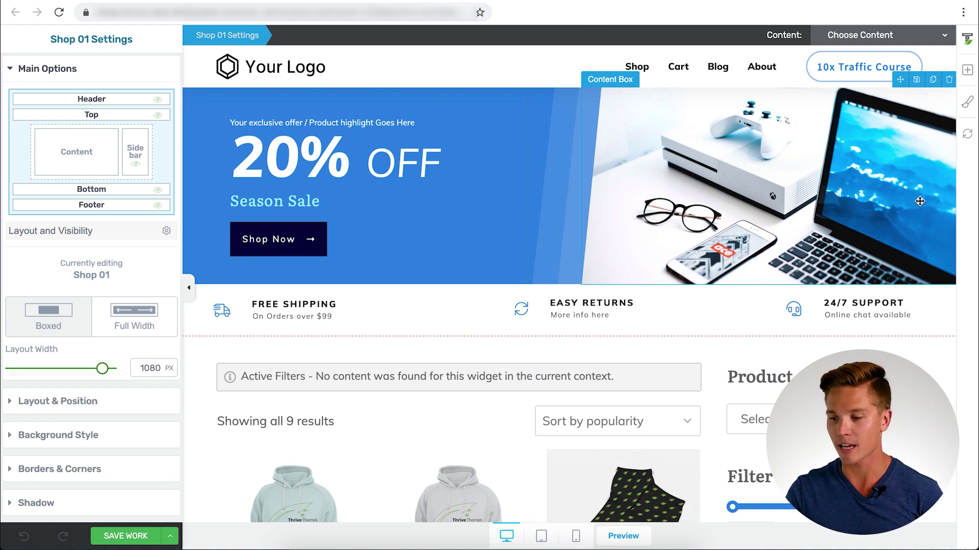
Bring up the Shop 01 template's master colours in the Style Editor and review them.
{"action": "left_click", "coordinate": [968, 105]}
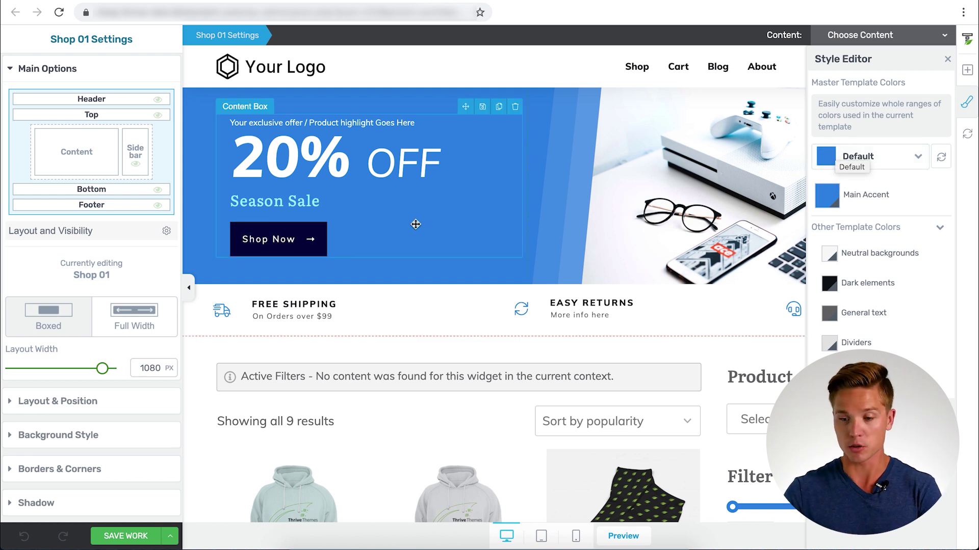
{"action": "scroll", "coordinate": [759, 369], "scroll_direction": "down", "scroll_amount": 3}
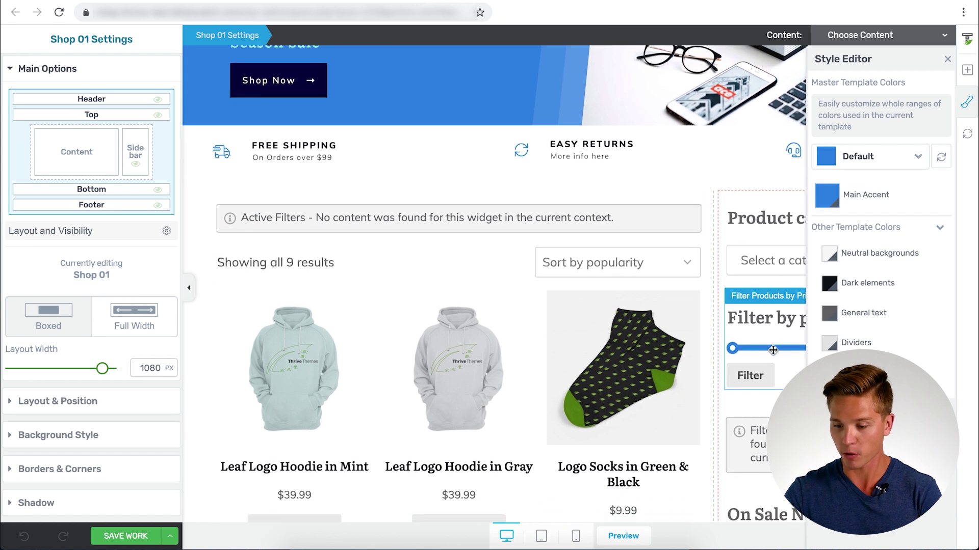
{"action": "scroll", "coordinate": [612, 331], "scroll_direction": "down", "scroll_amount": 9}
{"action": "scroll", "coordinate": [545, 191], "scroll_direction": "up", "scroll_amount": 13}
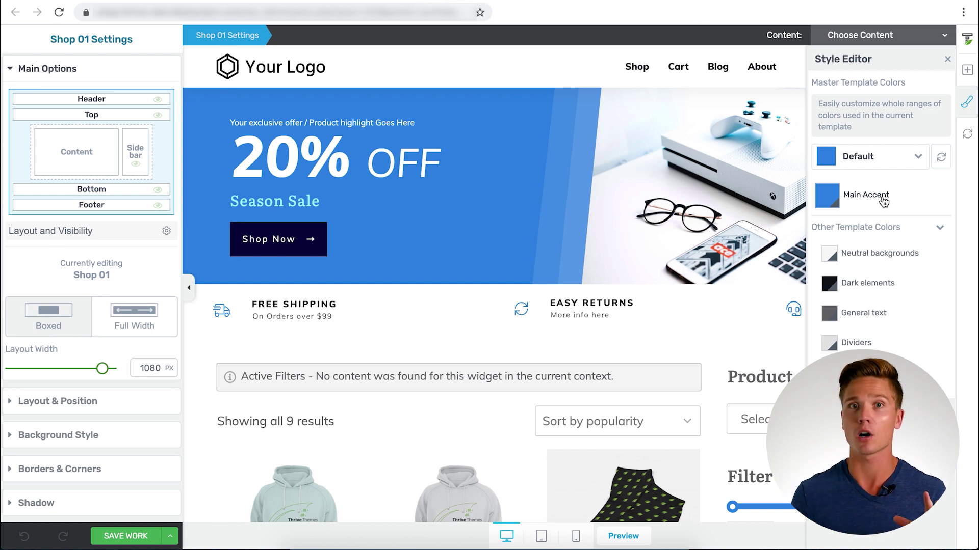
Change the Main Accent colour from blue to orange.
{"action": "left_click", "coordinate": [829, 195]}
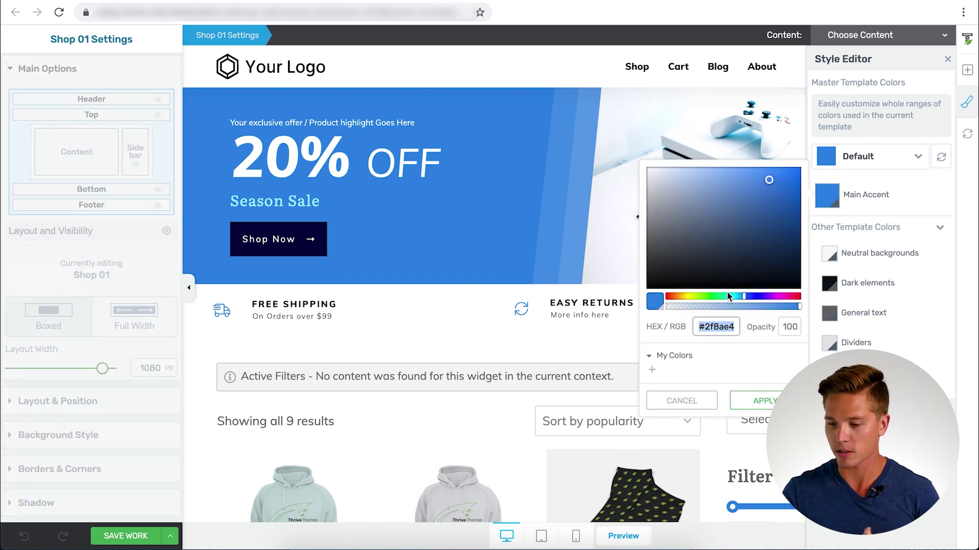
{"action": "left_click", "coordinate": [679, 297]}
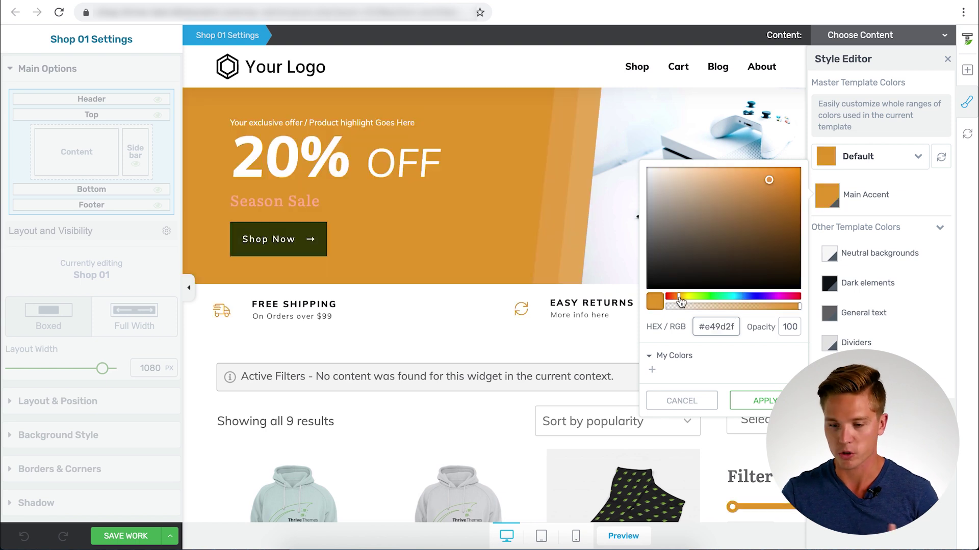
{"action": "left_click", "coordinate": [767, 400]}
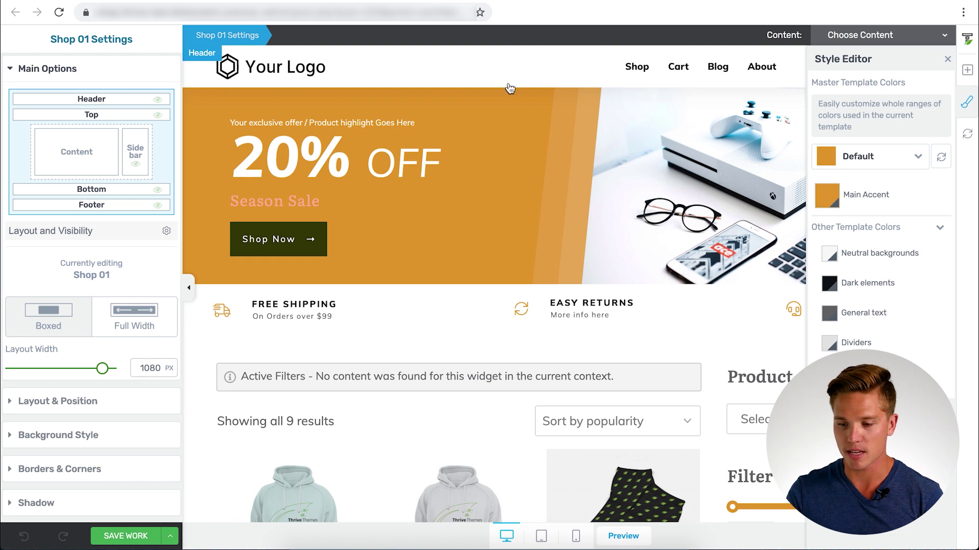
Save the Shop 01 template with the new accent colour.
{"action": "scroll", "coordinate": [561, 347], "scroll_direction": "down", "scroll_amount": 4}
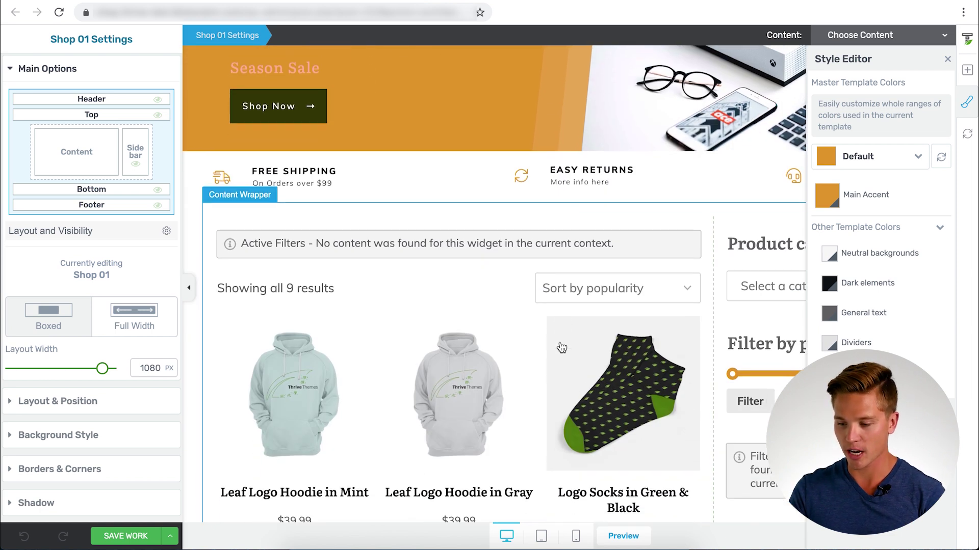
{"action": "scroll", "coordinate": [495, 386], "scroll_direction": "down", "scroll_amount": 3}
{"action": "scroll", "coordinate": [495, 386], "scroll_direction": "down", "scroll_amount": 2}
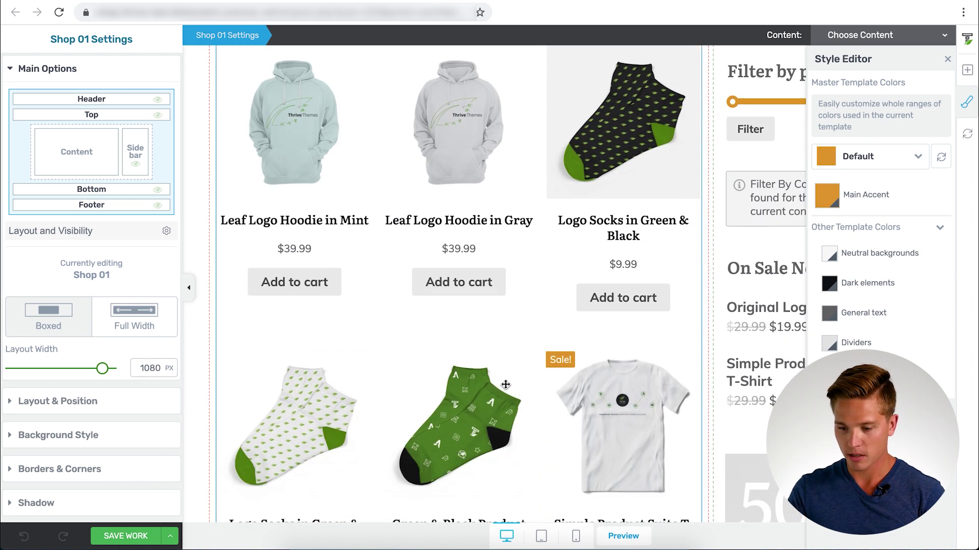
{"action": "scroll", "coordinate": [544, 340], "scroll_direction": "down", "scroll_amount": 2}
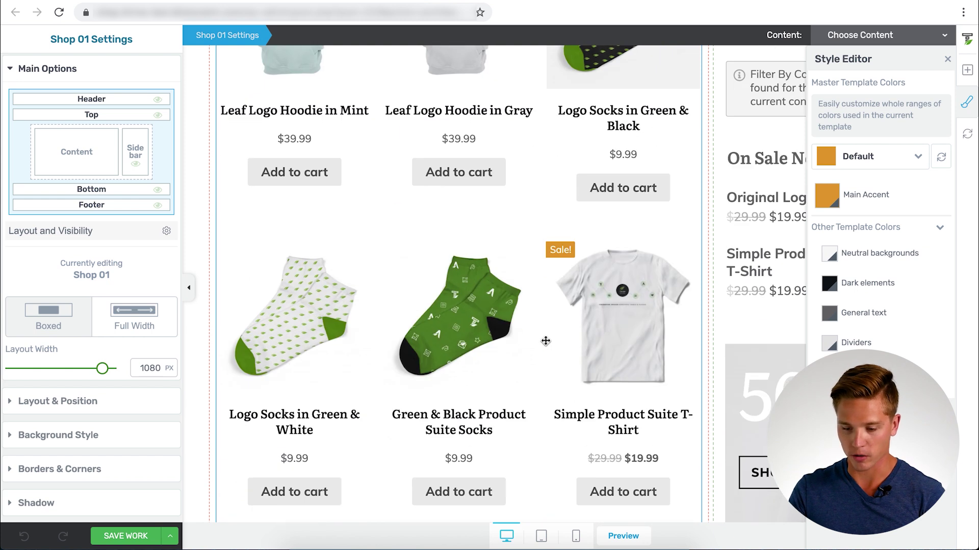
{"action": "left_click", "coordinate": [127, 536]}
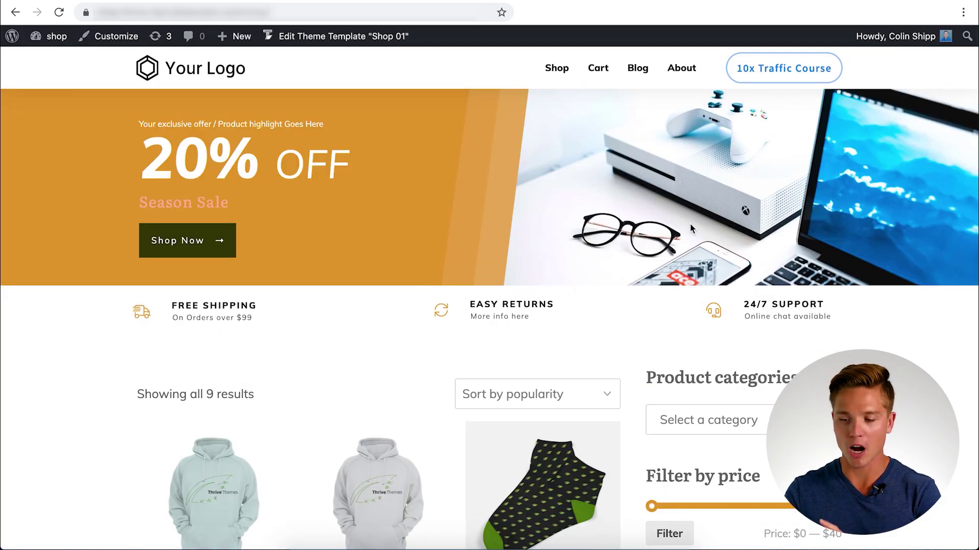
{"action": "scroll", "coordinate": [690, 222], "scroll_direction": "down", "scroll_amount": 2}
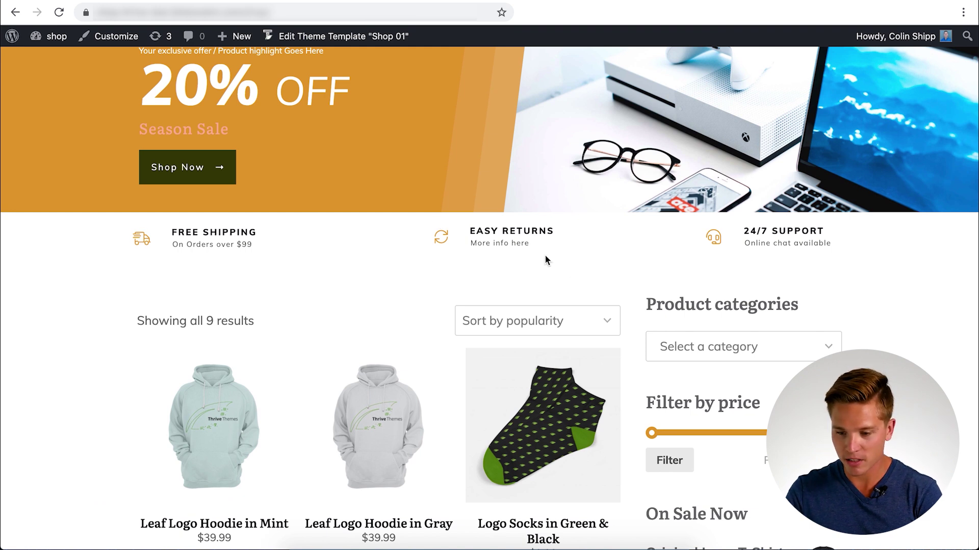
Scroll through the live shop page to check the orange accent.
{"action": "scroll", "coordinate": [649, 420], "scroll_direction": "down", "scroll_amount": 2}
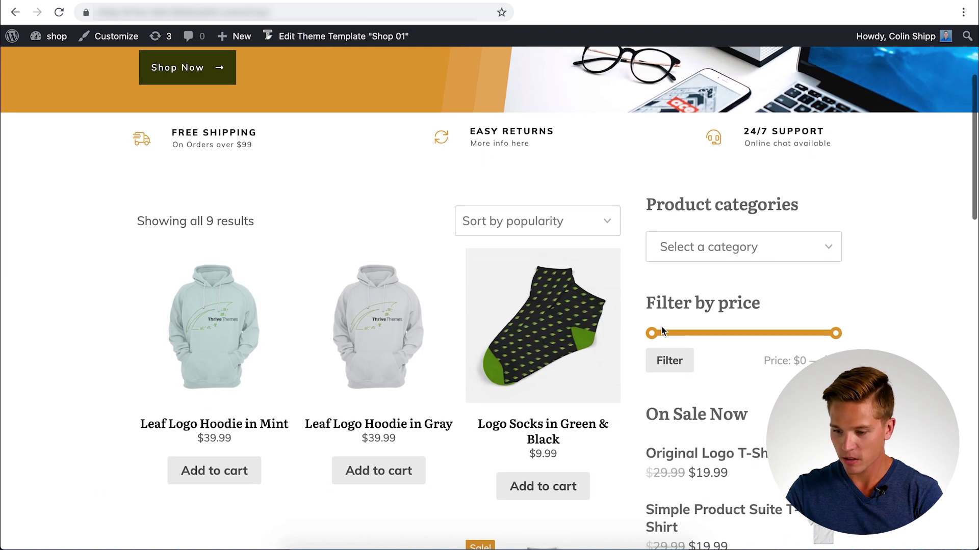
{"action": "left_click_drag", "start_coordinate": [653, 331], "coordinate": [751, 332]}
{"action": "scroll", "coordinate": [751, 333], "scroll_direction": "down", "scroll_amount": 9}
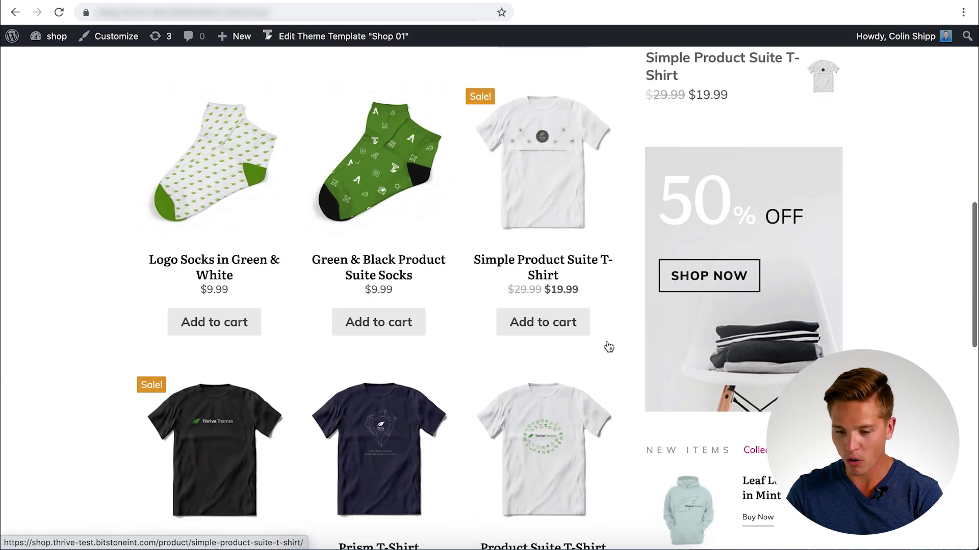
{"action": "scroll", "coordinate": [609, 347], "scroll_direction": "down", "scroll_amount": 2}
Open the Original Logo T-Shirt product page and look it over.
{"action": "left_click", "coordinate": [247, 376]}
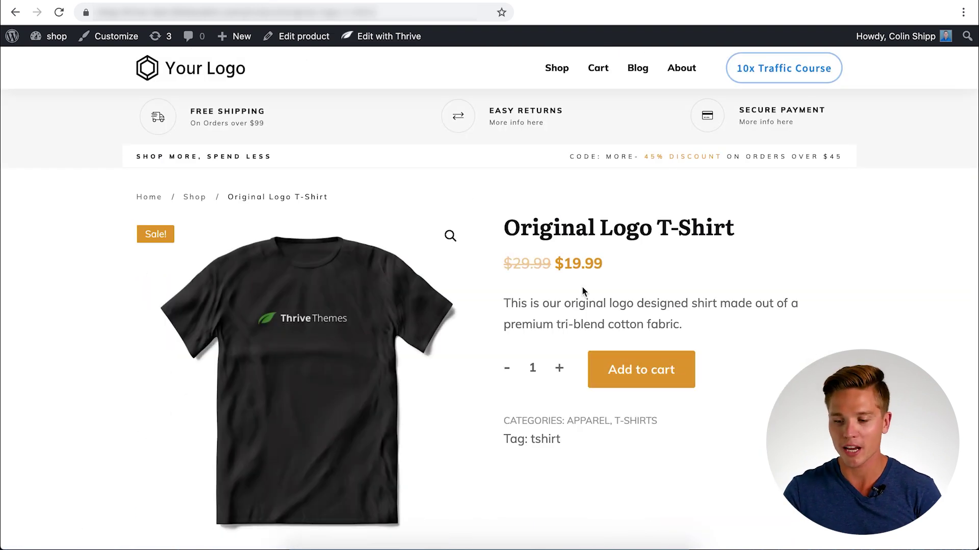
{"action": "scroll", "coordinate": [533, 295], "scroll_direction": "down", "scroll_amount": 8}
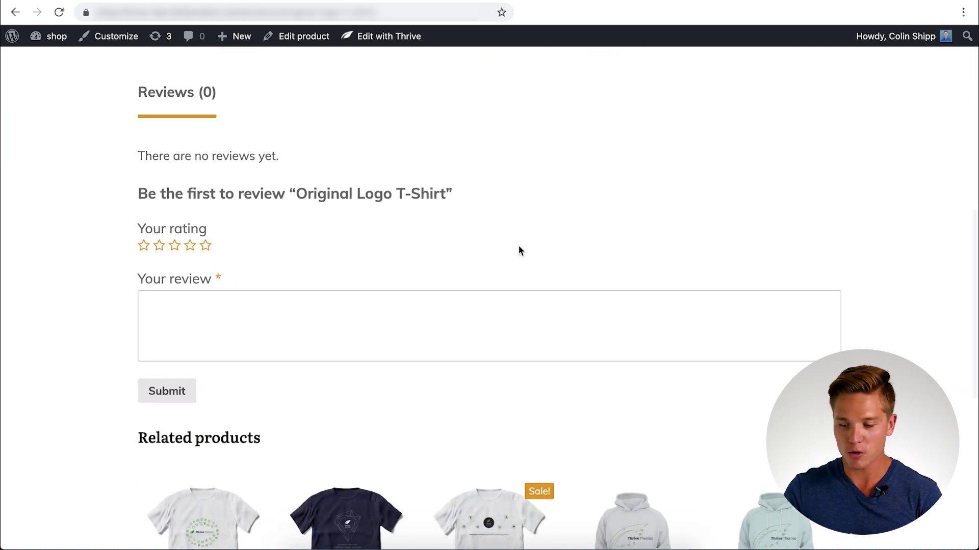
{"action": "scroll", "coordinate": [518, 249], "scroll_direction": "down", "scroll_amount": 4}
{"action": "scroll", "coordinate": [519, 249], "scroll_direction": "down", "scroll_amount": 4}
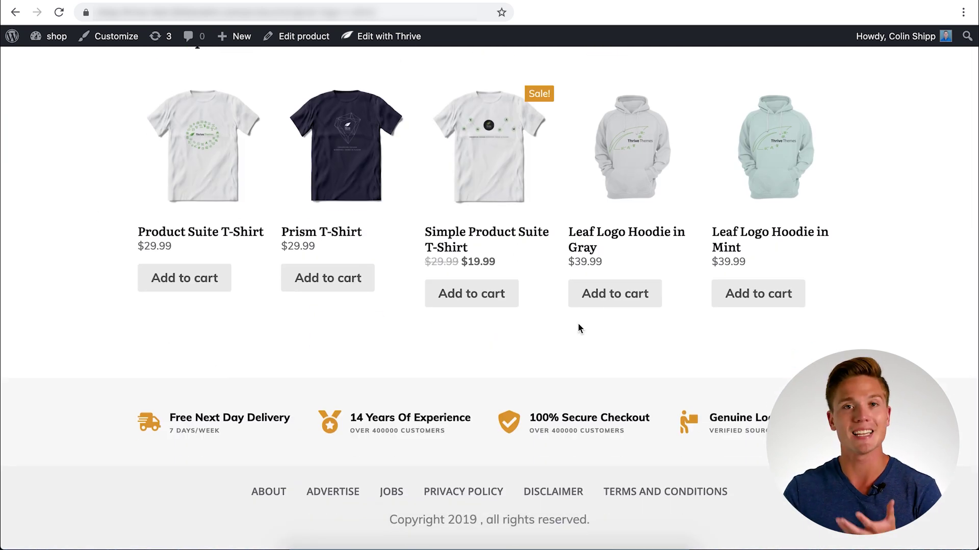
{"action": "scroll", "coordinate": [599, 288], "scroll_direction": "up", "scroll_amount": 16}
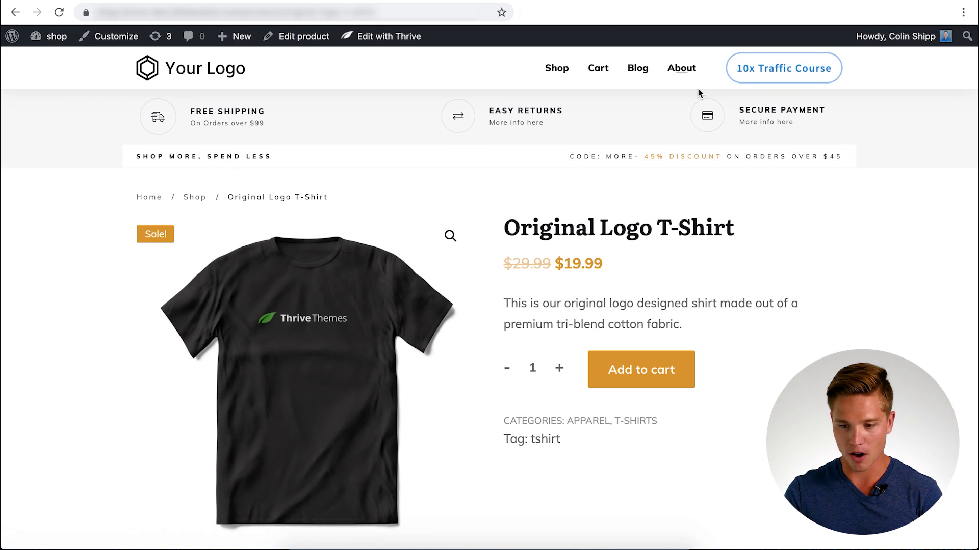
Return to the site homepage and scroll down through it.
{"action": "left_click", "coordinate": [247, 70]}
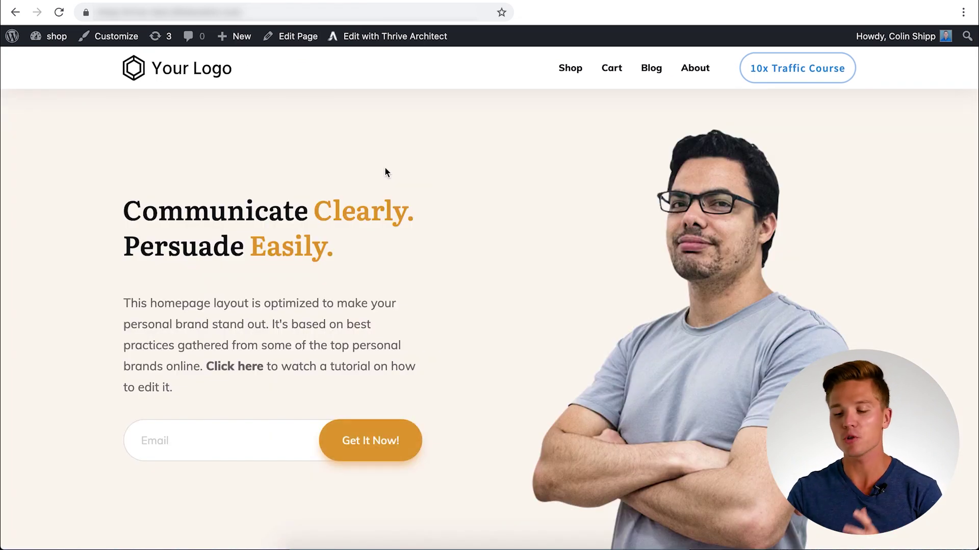
{"action": "scroll", "coordinate": [415, 436], "scroll_direction": "down", "scroll_amount": 5}
{"action": "scroll", "coordinate": [416, 437], "scroll_direction": "down", "scroll_amount": 5}
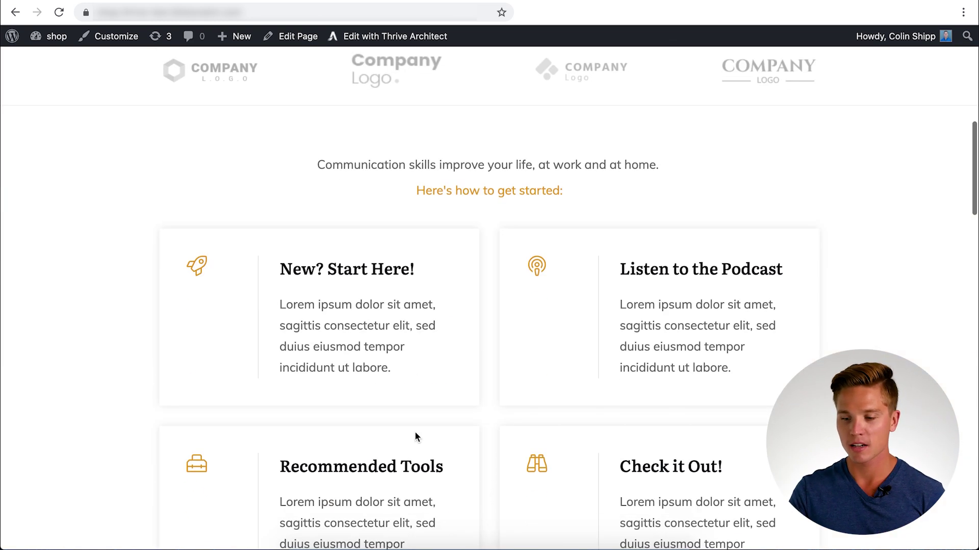
{"action": "scroll", "coordinate": [535, 311], "scroll_direction": "down", "scroll_amount": 5}
{"action": "scroll", "coordinate": [572, 336], "scroll_direction": "down", "scroll_amount": 15}
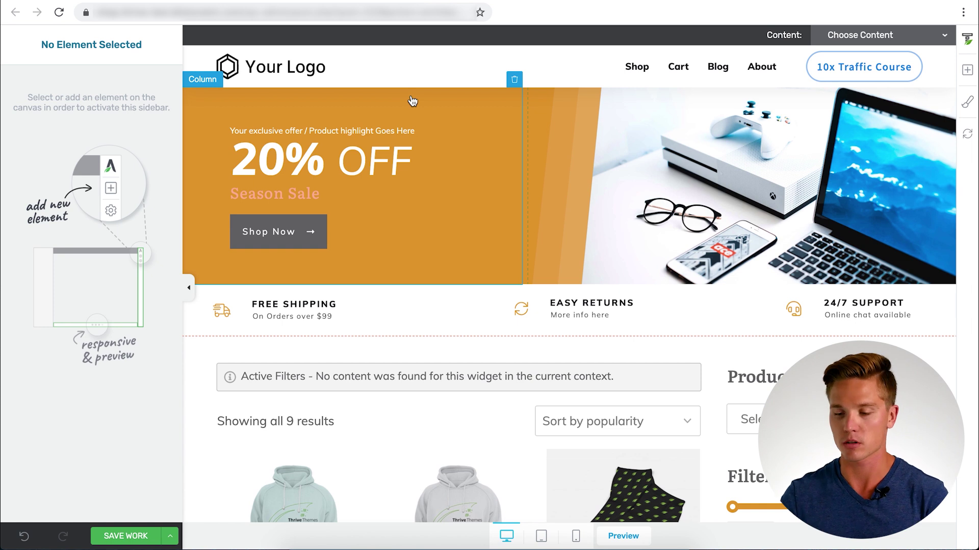
Select the orange column in Shop 01's top section.
{"action": "left_click", "coordinate": [413, 101]}
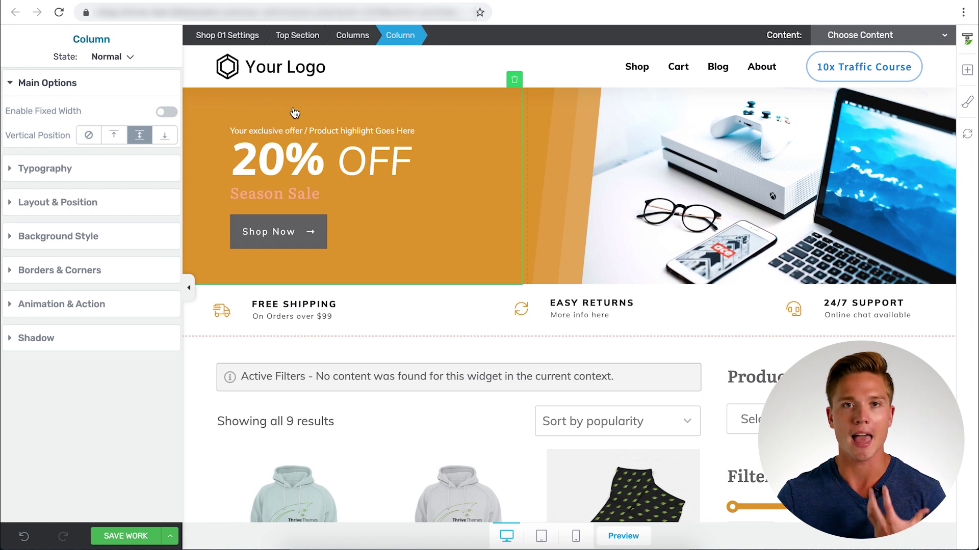
Enlarge the 20% OFF heading to 85 px and give Shop Now the Dark elements colour.
{"action": "left_click", "coordinate": [290, 164]}
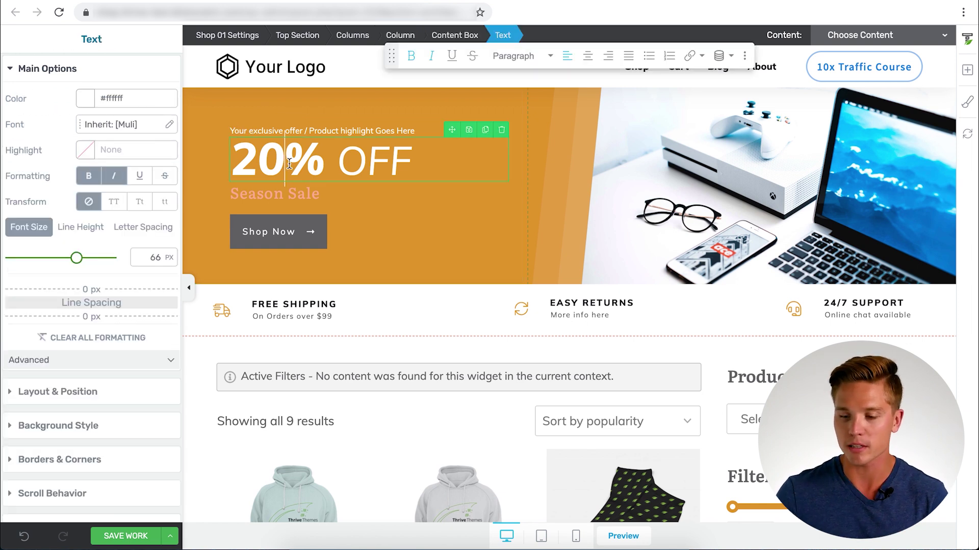
{"action": "left_click_drag", "start_coordinate": [76, 258], "coordinate": [93, 259]}
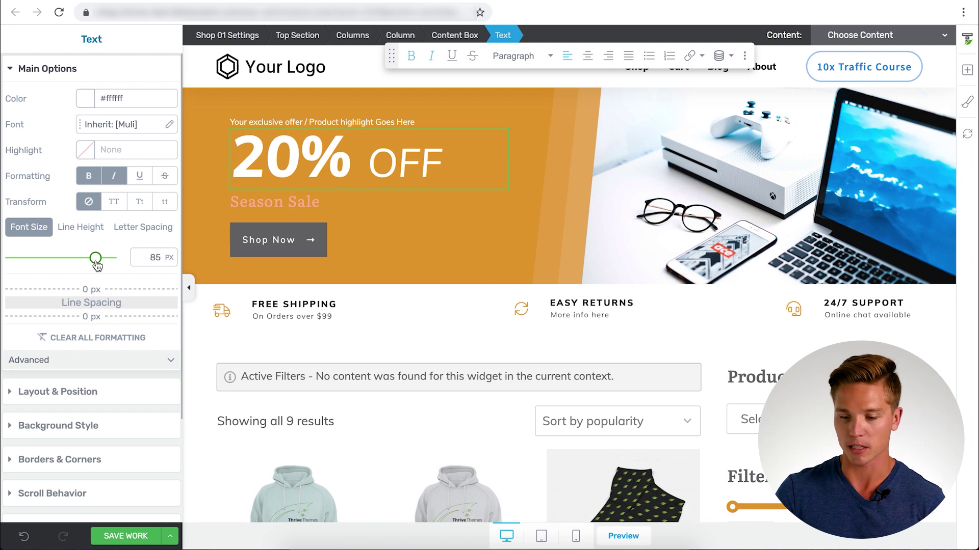
{"action": "left_click", "coordinate": [291, 231]}
{"action": "left_click", "coordinate": [166, 177]}
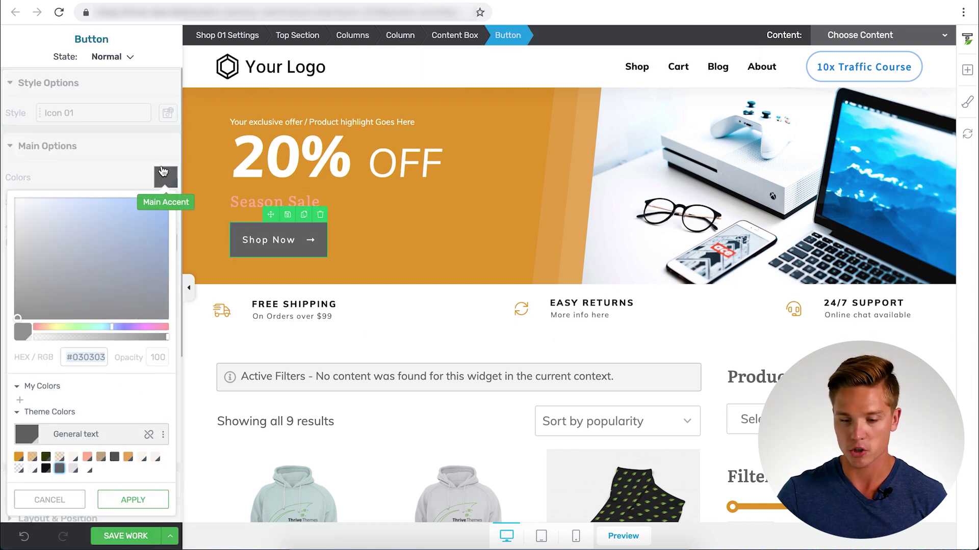
{"action": "left_click", "coordinate": [46, 468]}
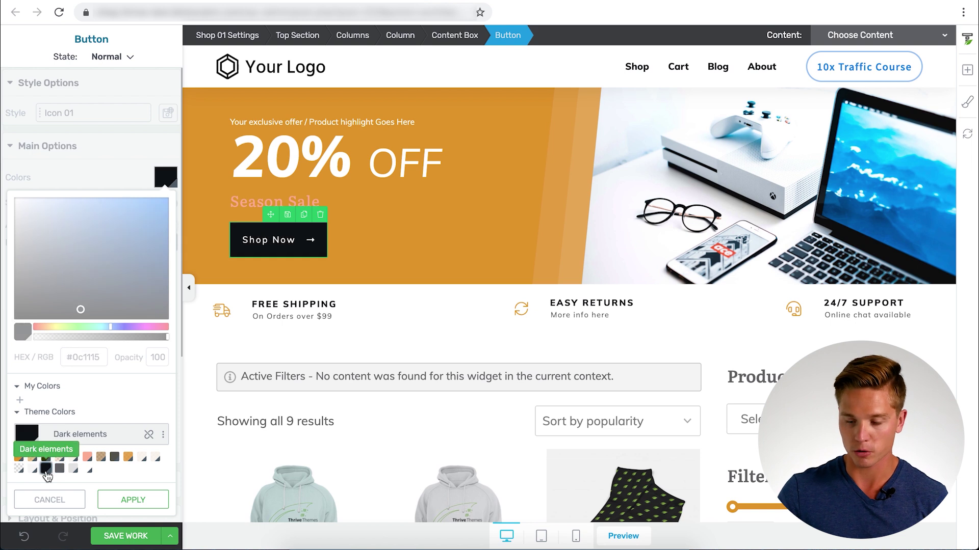
{"action": "left_click", "coordinate": [135, 499]}
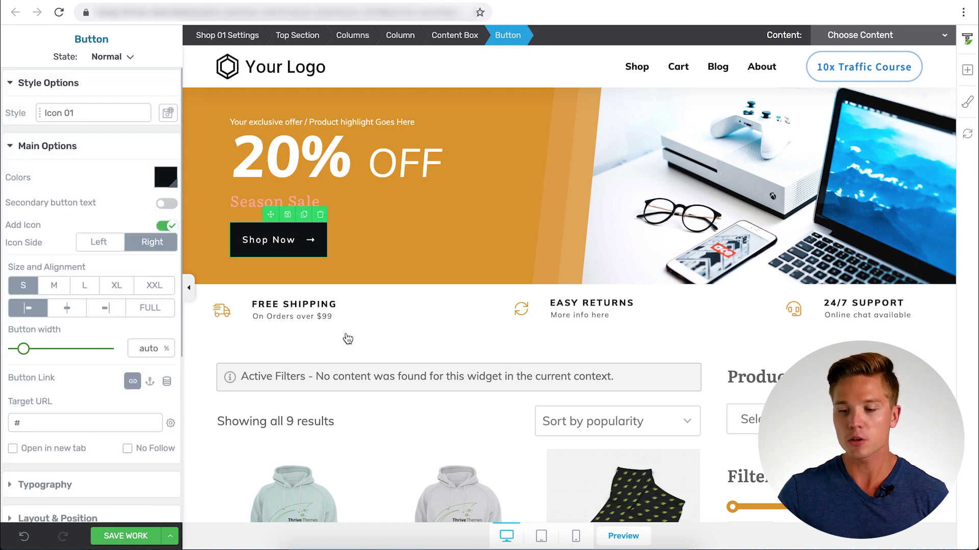
{"action": "left_click", "coordinate": [781, 164]}
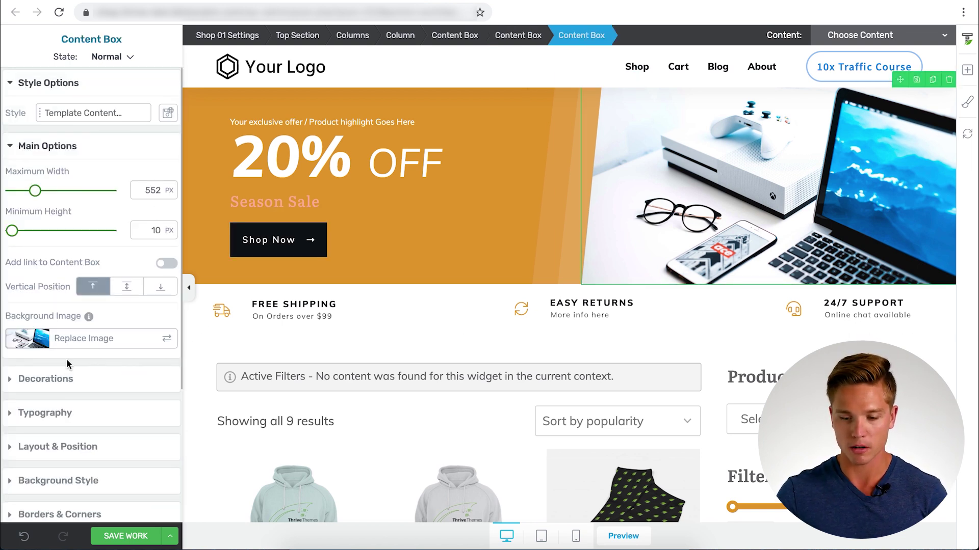
Open the Choose Image media library to replace the image box's background image.
{"action": "left_click", "coordinate": [73, 345]}
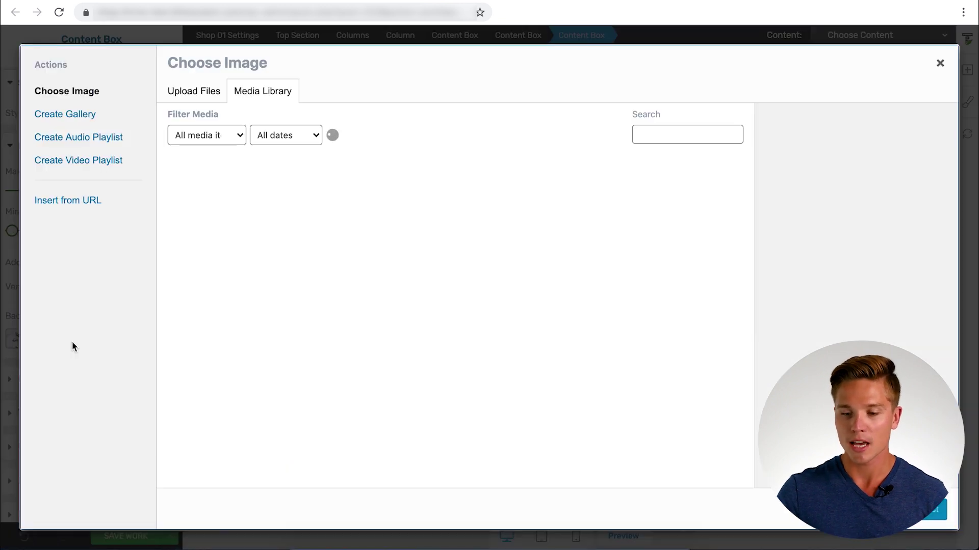